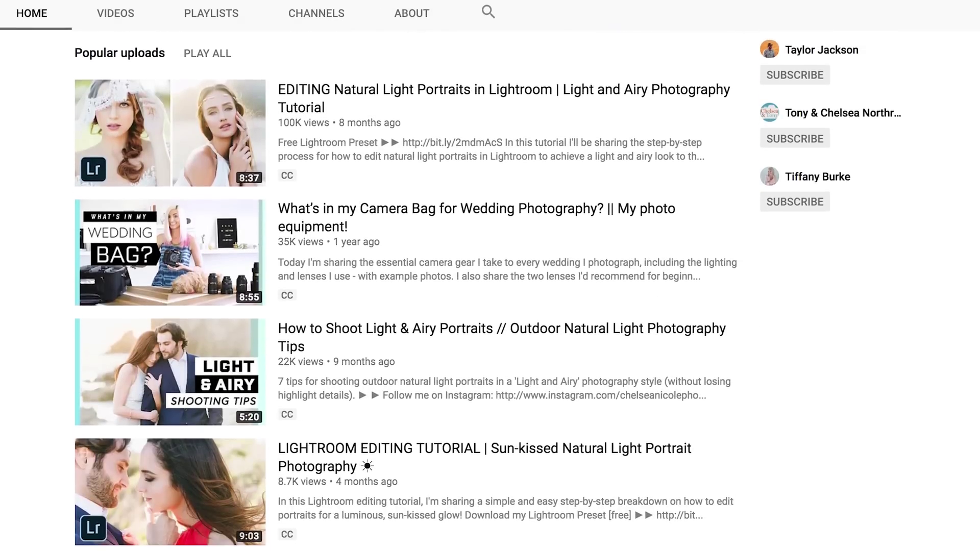
scroll(490, 291, "down", 5)
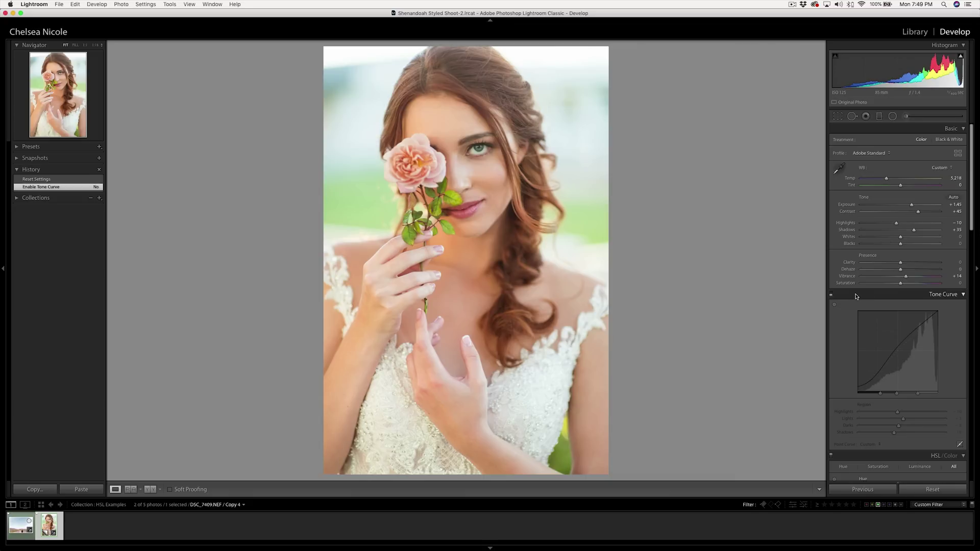
Enable the bride portrait's tone curve (Highlights −10, Lights +1, Darks −8, Shadows −18).
scroll(855, 296, "down", 8)
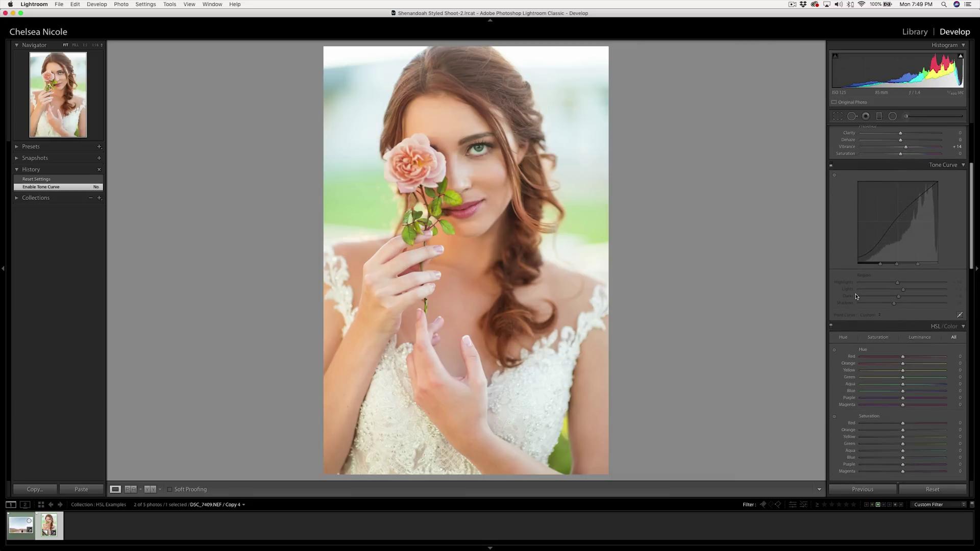
scroll(856, 297, "up", 5)
scroll(856, 296, "down", 5)
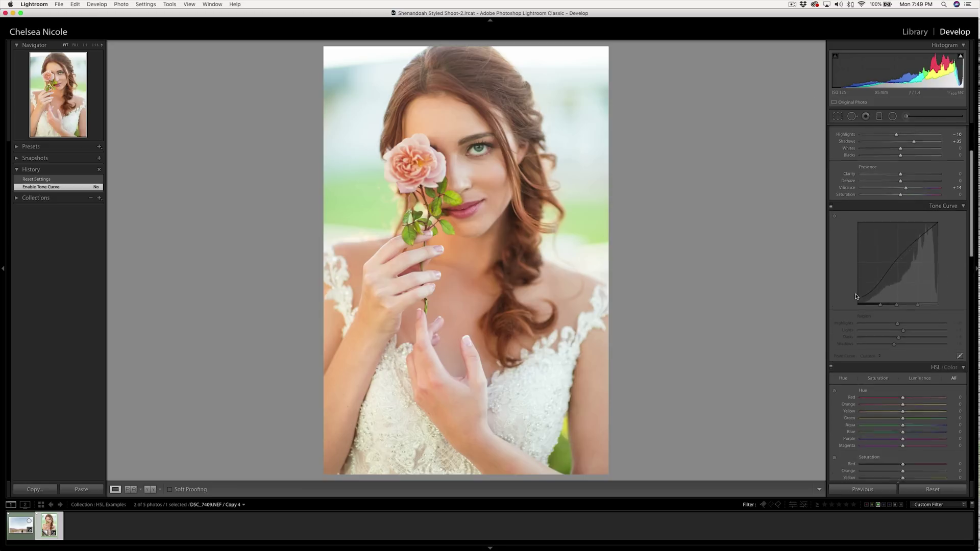
scroll(855, 297, "down", 1)
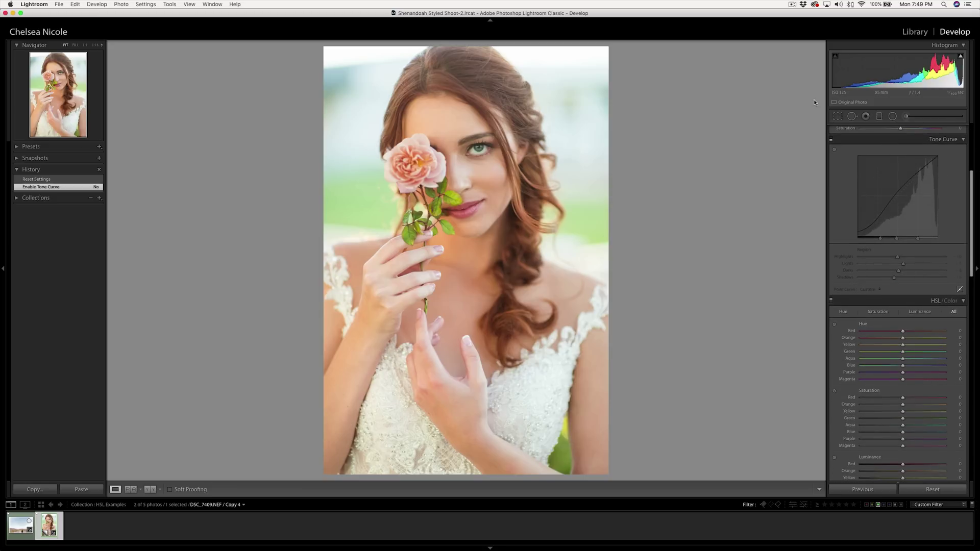
left_click(831, 140)
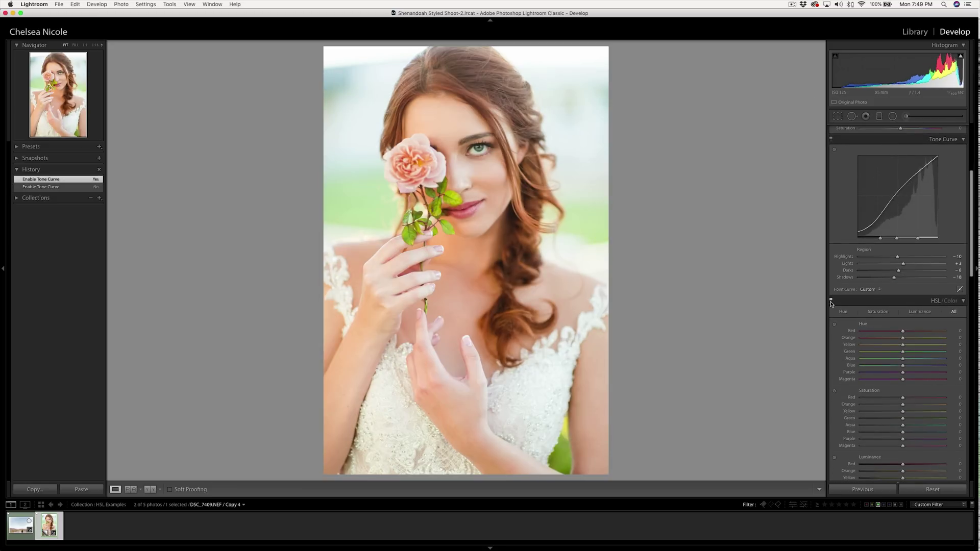
scroll(831, 303, "down", 5)
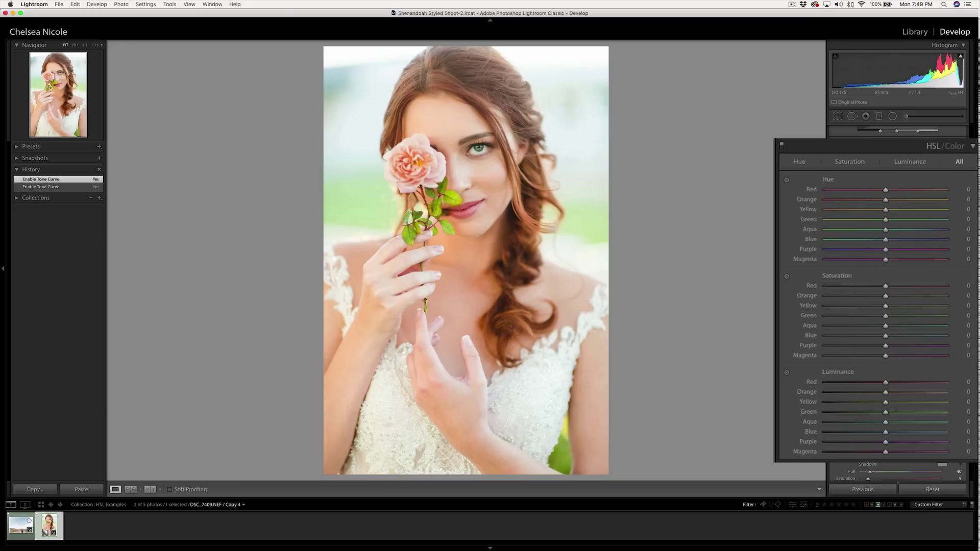
left_click(952, 149)
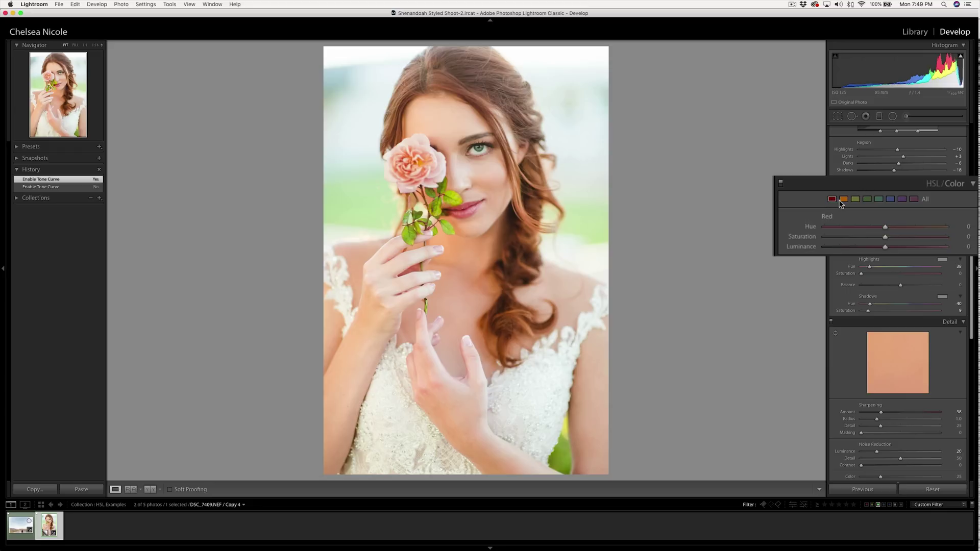
left_click(843, 201)
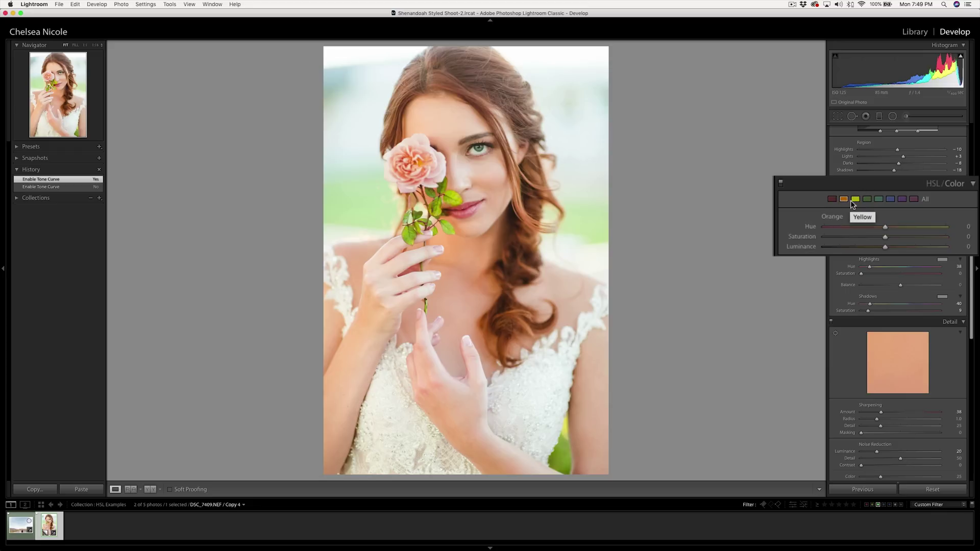
left_click(856, 199)
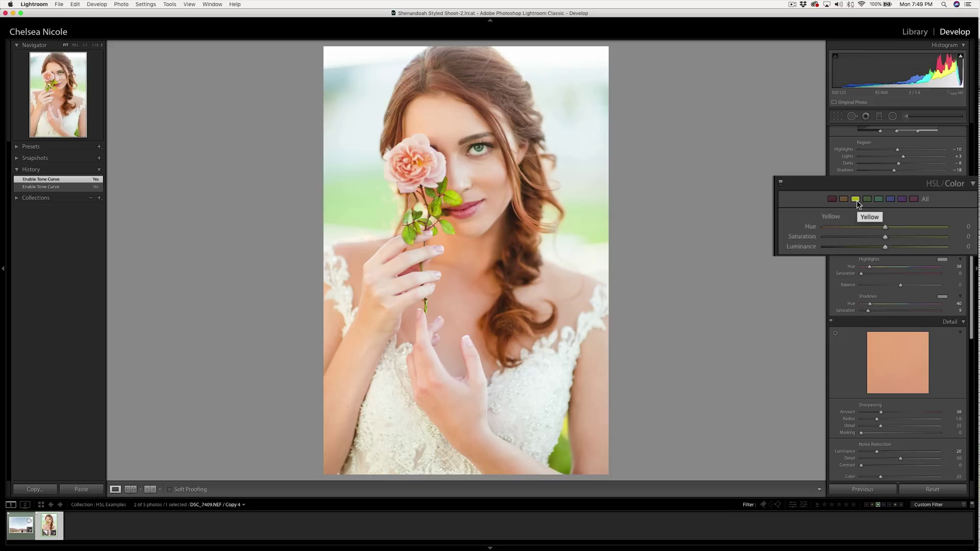
left_click(934, 185)
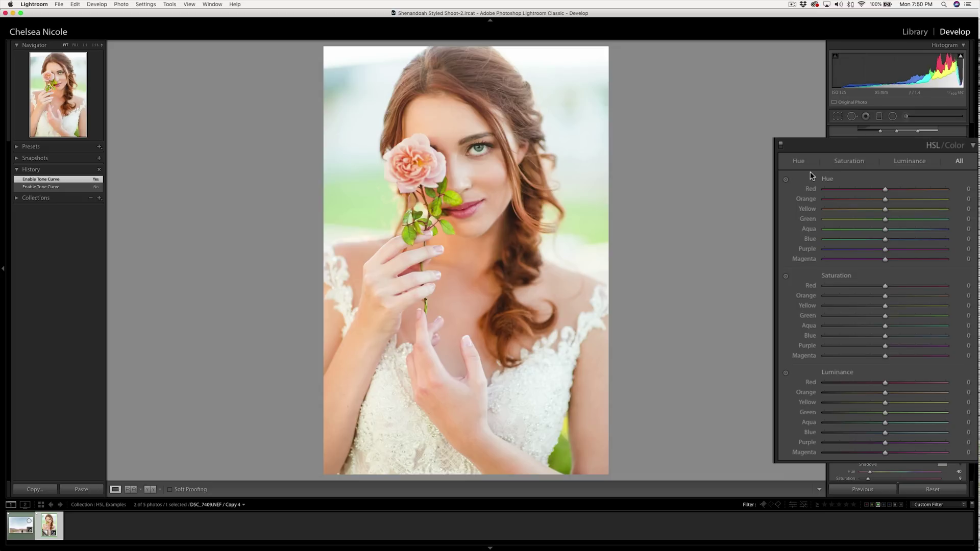
left_click(799, 162)
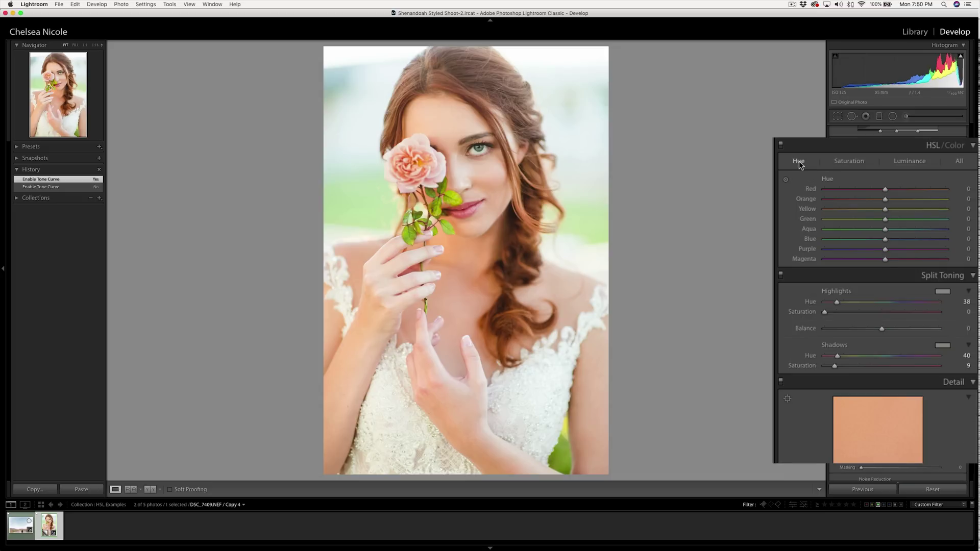
left_click(853, 161)
left_click(897, 162)
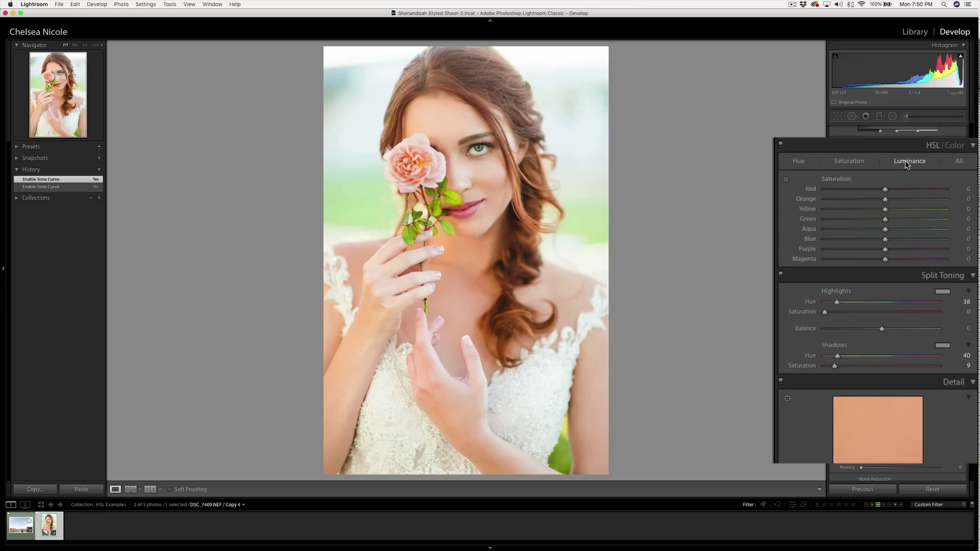
left_click(958, 162)
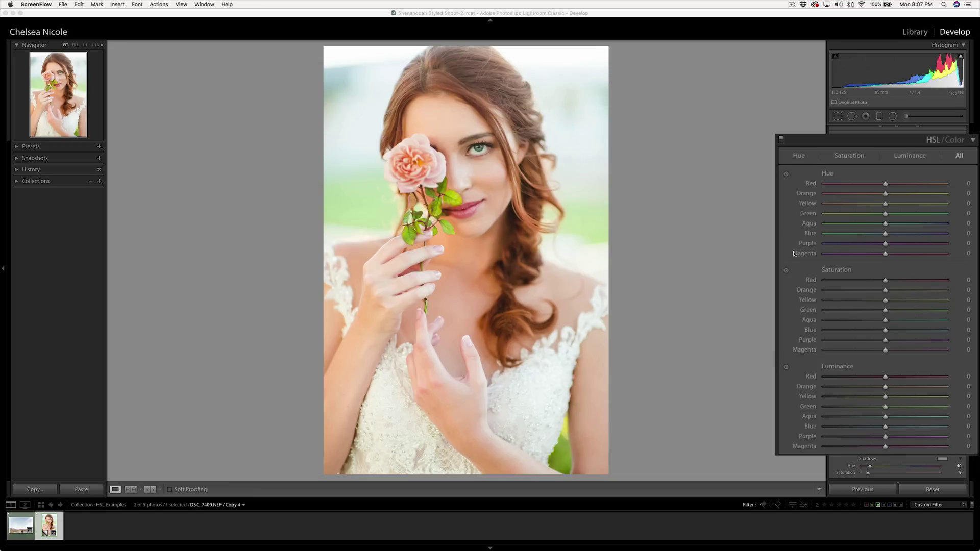
left_click(786, 174)
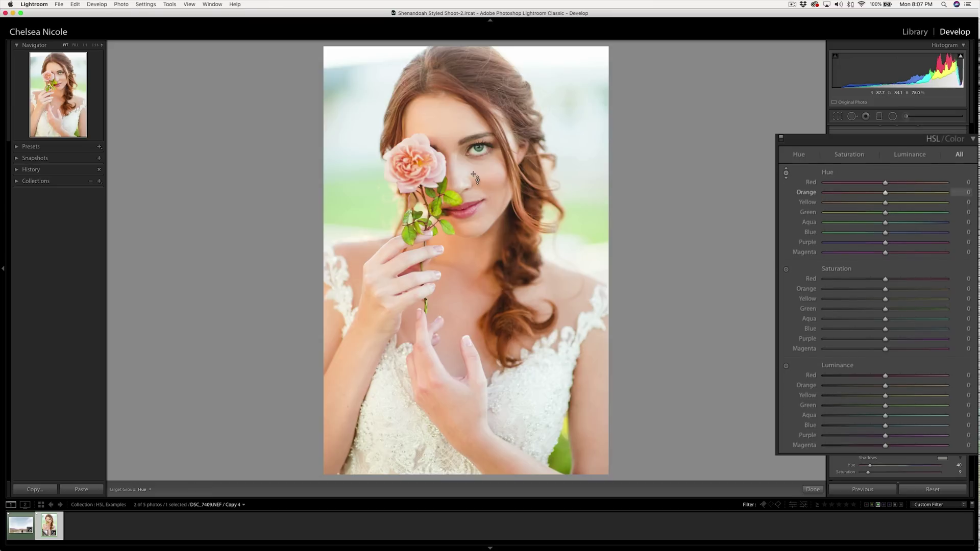
Set the skin's Orange hue to +2 with the on-photo targeted adjustment.
left_click_drag(479, 177, 479, 161)
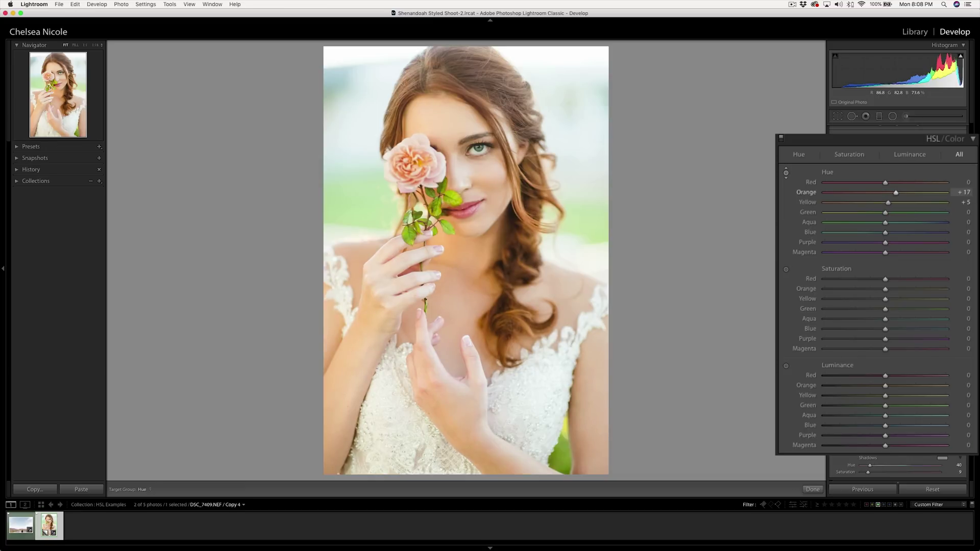
left_click_drag(479, 162, 479, 218)
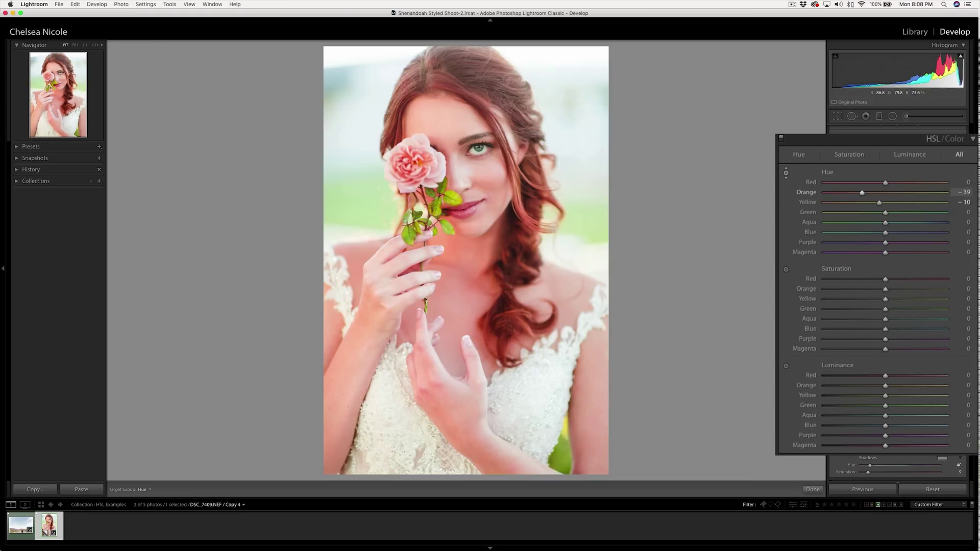
key("super+z")
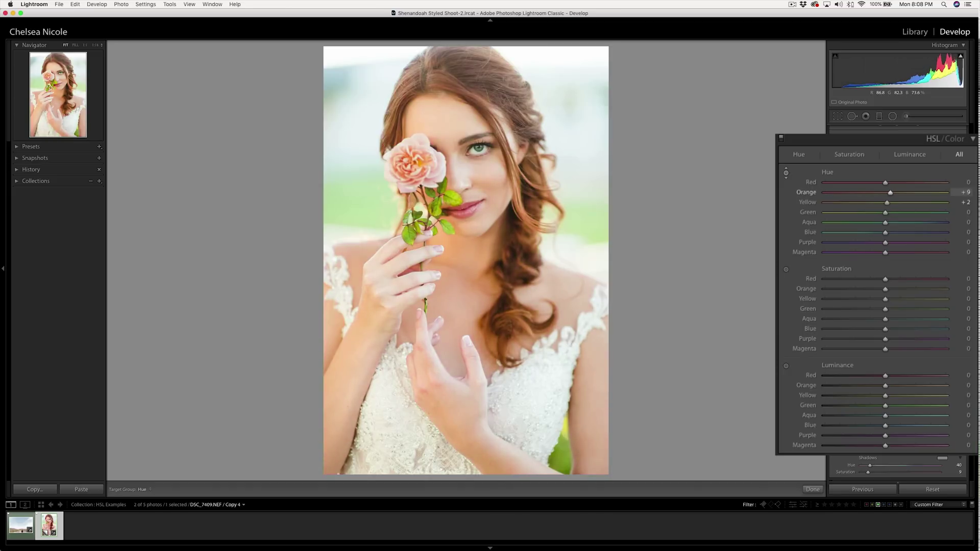
key("super+z")
key("Up")
key("Up")
key("Up")
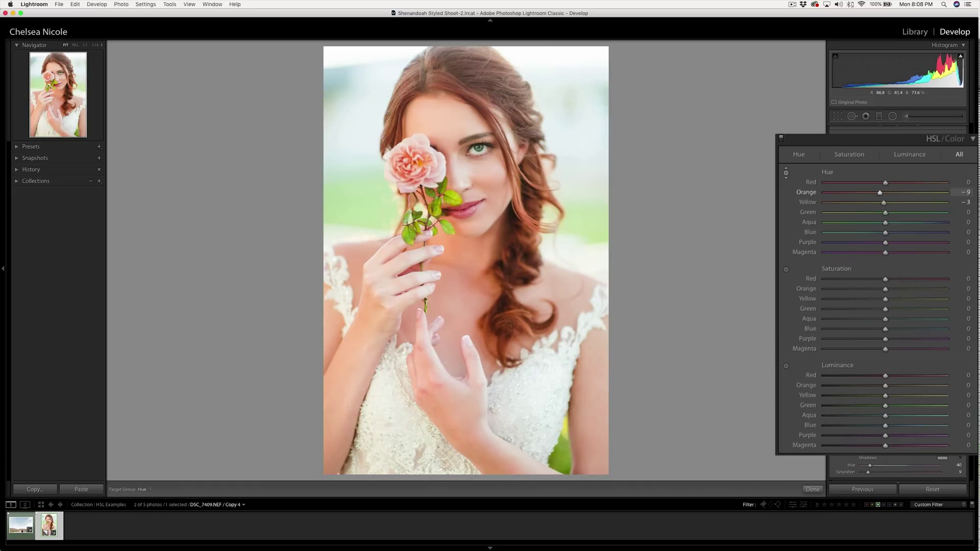
left_click(786, 174)
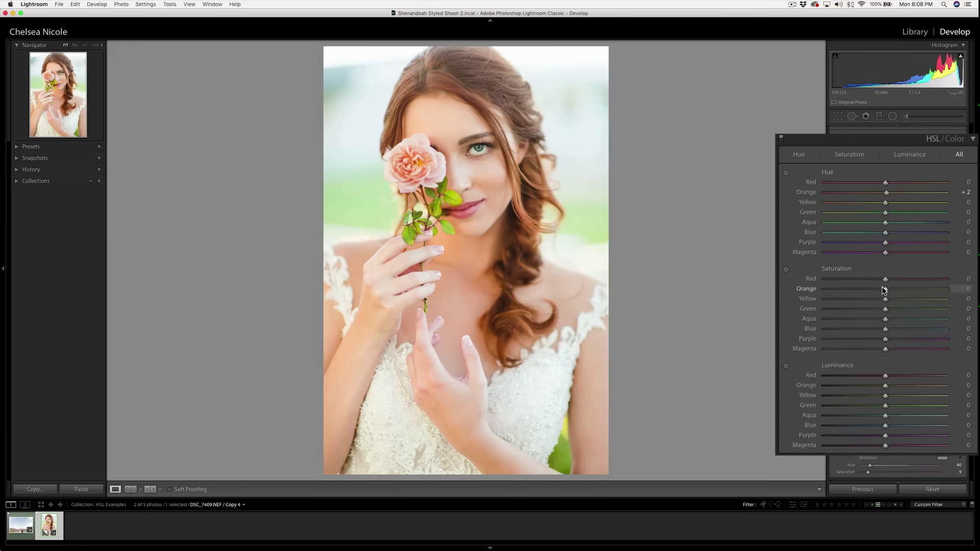
Lower Orange saturation to −24 and raise Orange luminance to +8 to soften the skin.
left_click_drag(885, 290, 871, 293)
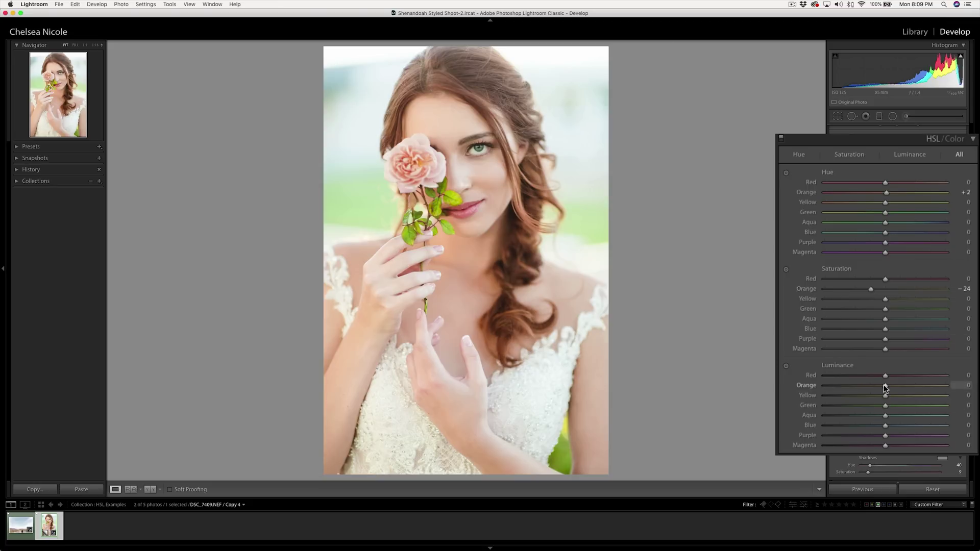
left_click_drag(885, 385, 891, 389)
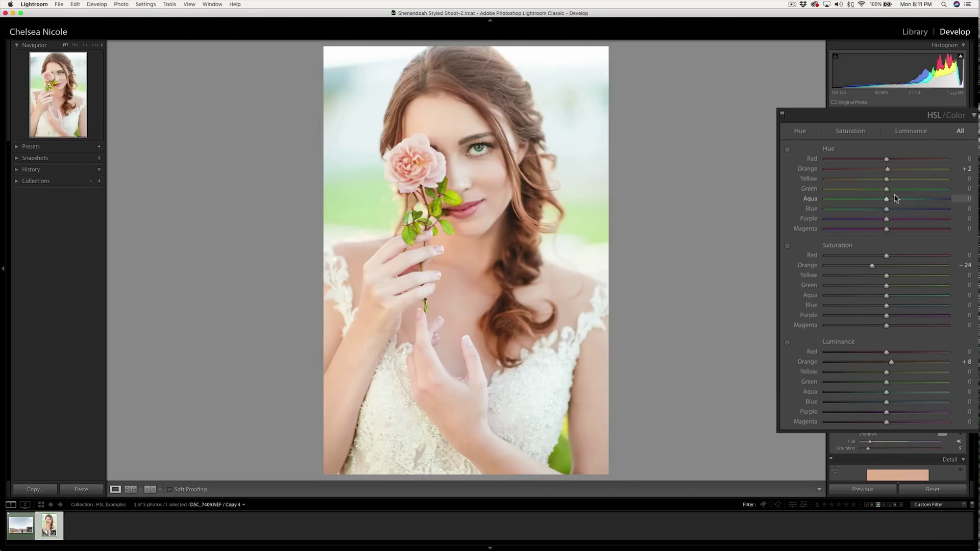
Shift the background hues: Green to +43 and Blue to about −48.
left_click_drag(899, 189, 915, 191)
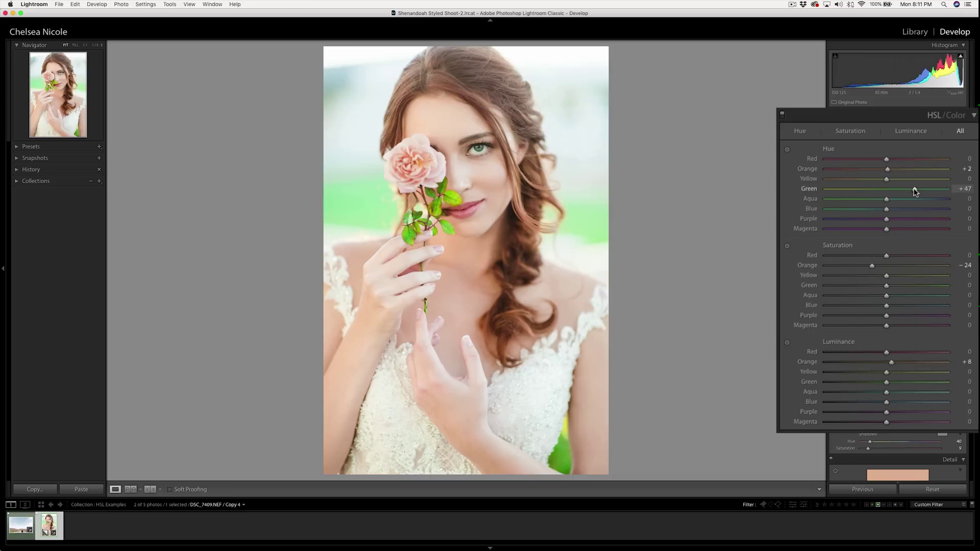
left_click_drag(913, 192, 911, 190)
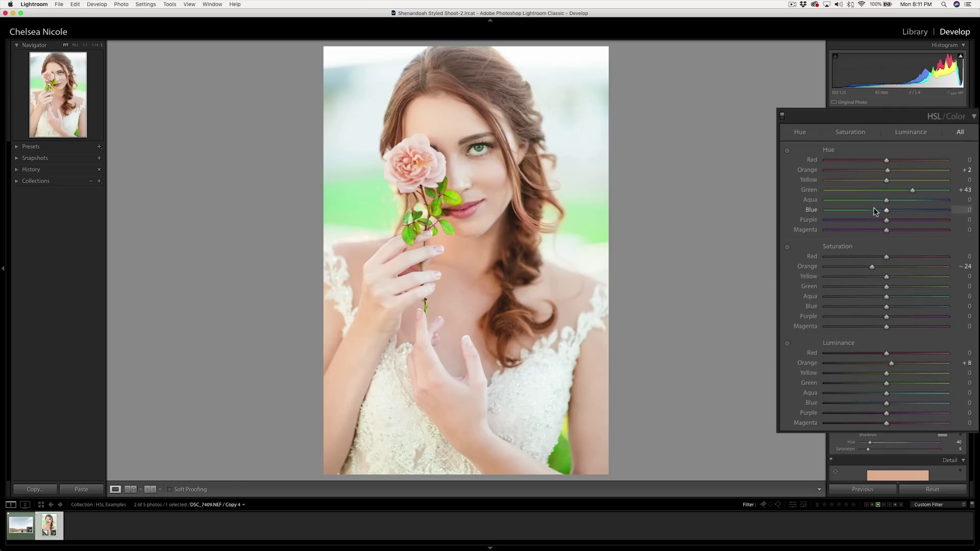
left_click_drag(877, 211, 858, 212)
scroll(853, 243, "down", 2)
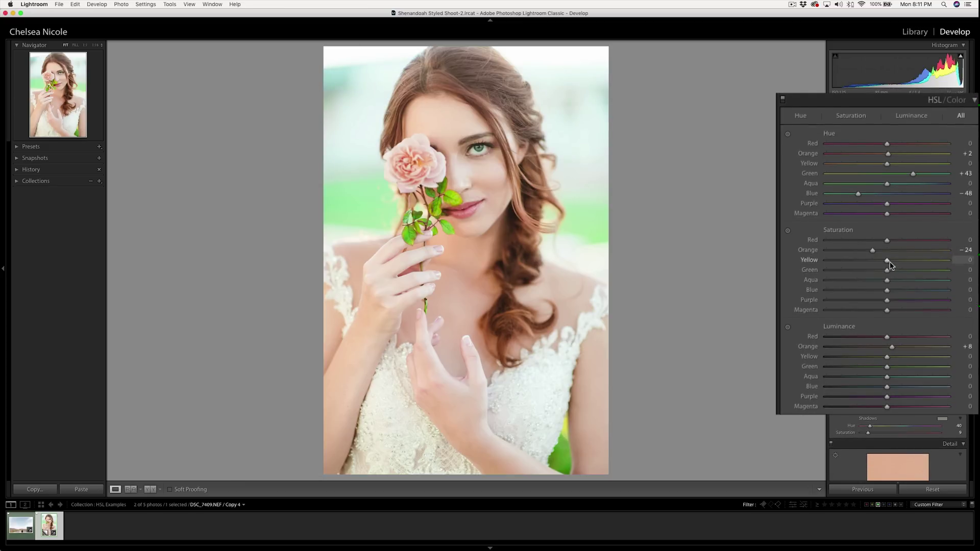
Desaturate Green to −34 and Blue to −42, darken Yellow luminance, and set Orange saturation to −22.
mouse_move(886, 271)
left_mouse_down()
mouse_move(827, 261)
mouse_move(894, 265)
mouse_move(873, 263)
left_mouse_up()
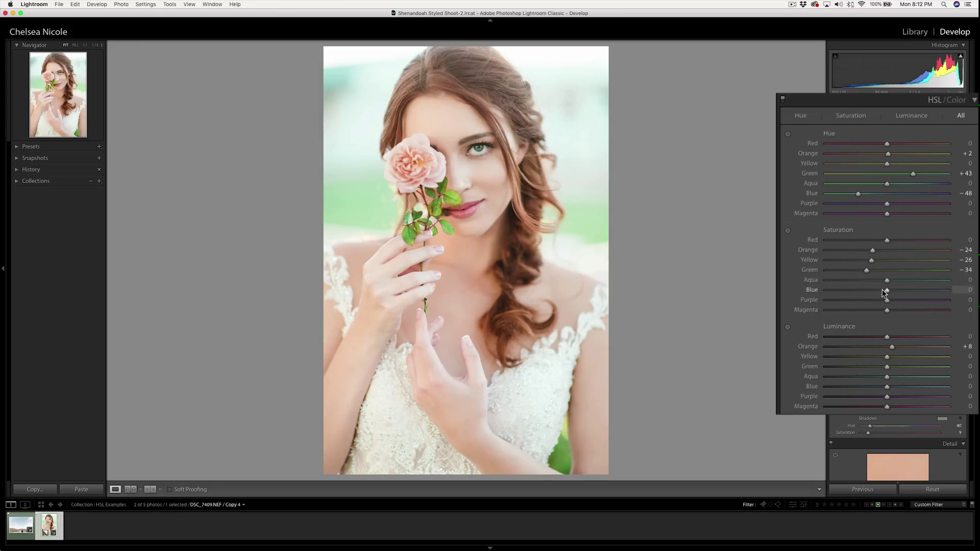
left_click_drag(884, 289, 972, 277)
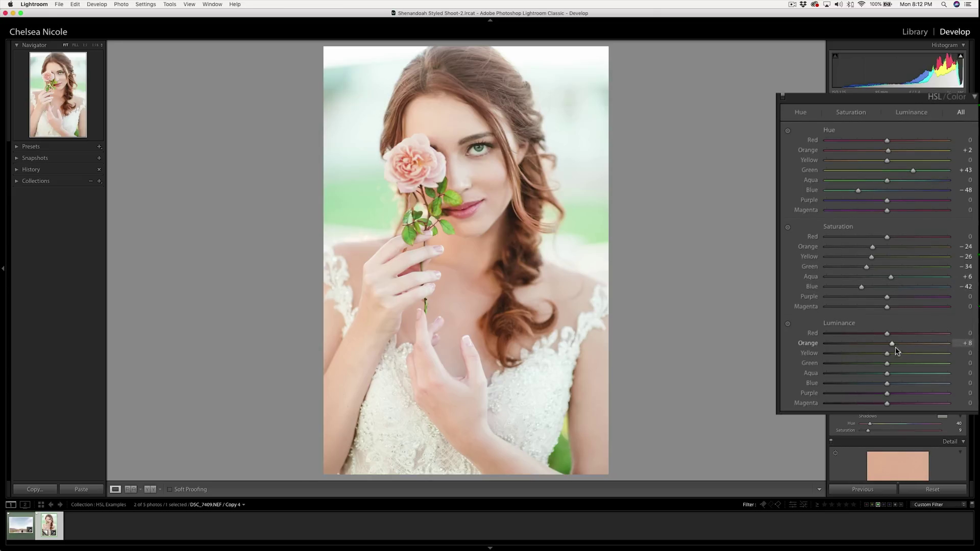
mouse_move(886, 353)
left_mouse_down()
mouse_move(870, 363)
mouse_move(893, 345)
left_mouse_up()
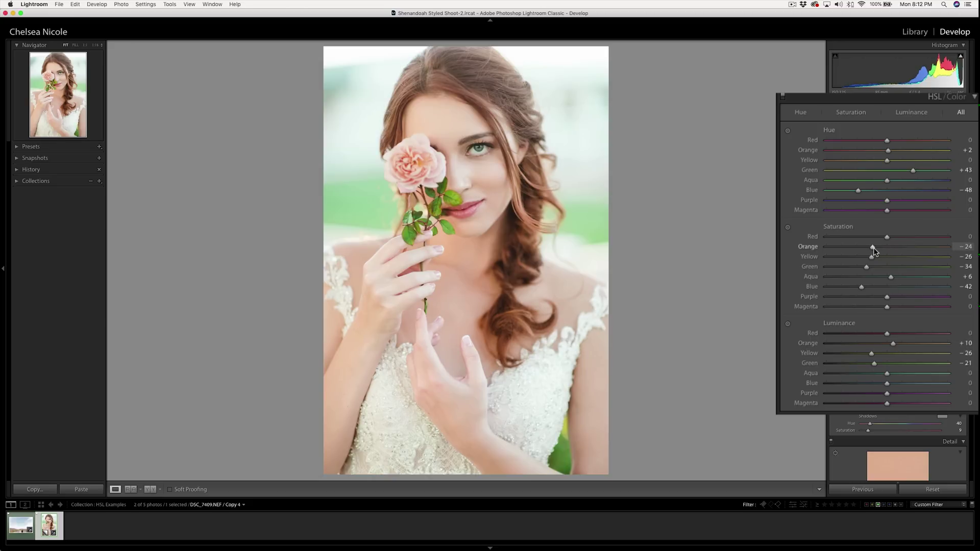
left_click_drag(872, 248, 877, 248)
Compare the portrait with HSL off and on, then open the desert couple photo DSC_1701.
left_click(831, 146)
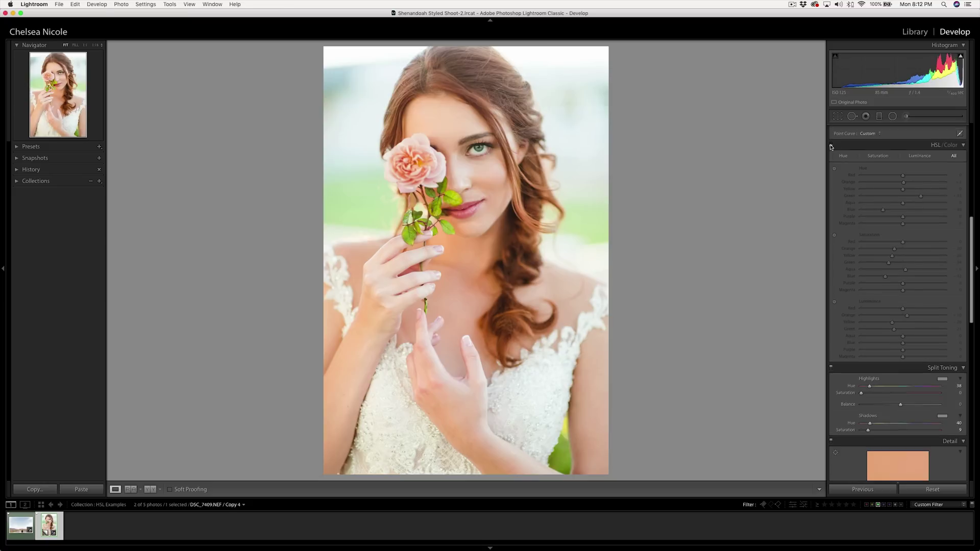
left_click(830, 146)
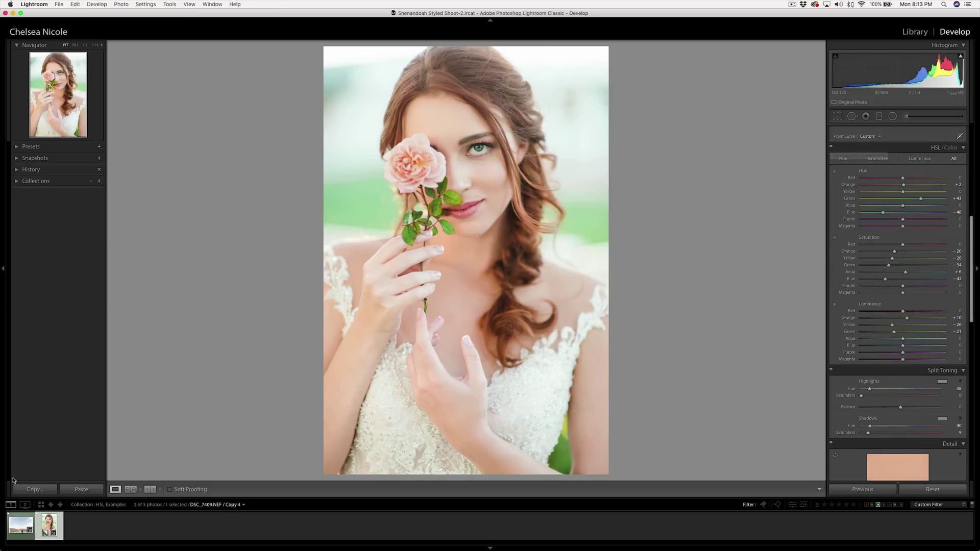
left_click(18, 527)
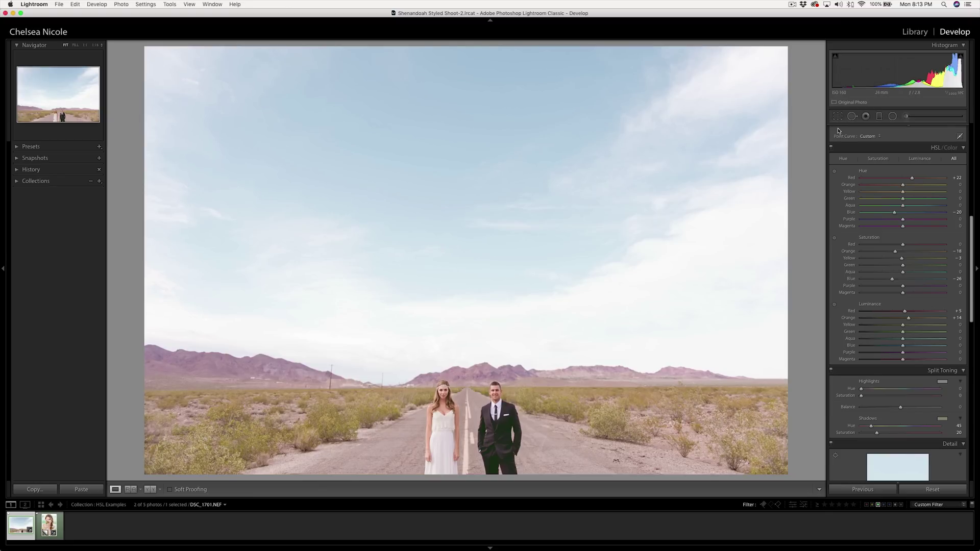
Set the desert sky's Blue hue to −24 and Blue saturation to −23, comparing before and after.
left_click(831, 147)
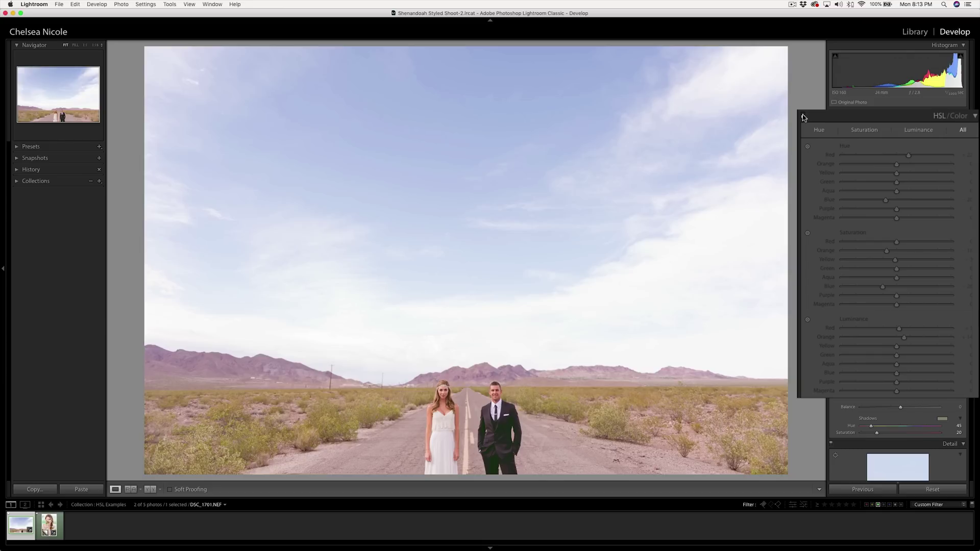
left_click(803, 116)
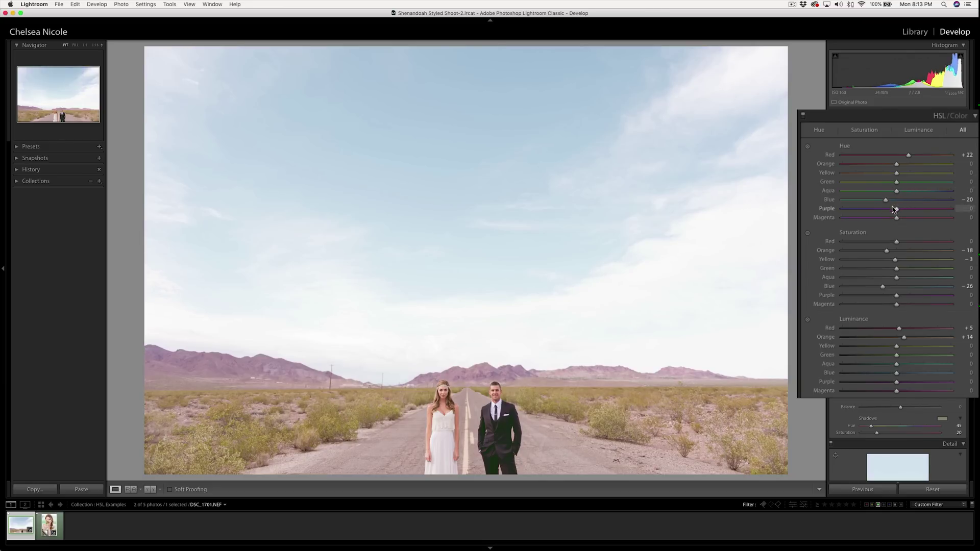
mouse_move(885, 202)
left_mouse_down()
mouse_move(872, 202)
mouse_move(884, 203)
left_mouse_up()
mouse_move(882, 289)
left_mouse_down()
mouse_move(872, 289)
mouse_move(885, 288)
left_mouse_up()
left_click(830, 149)
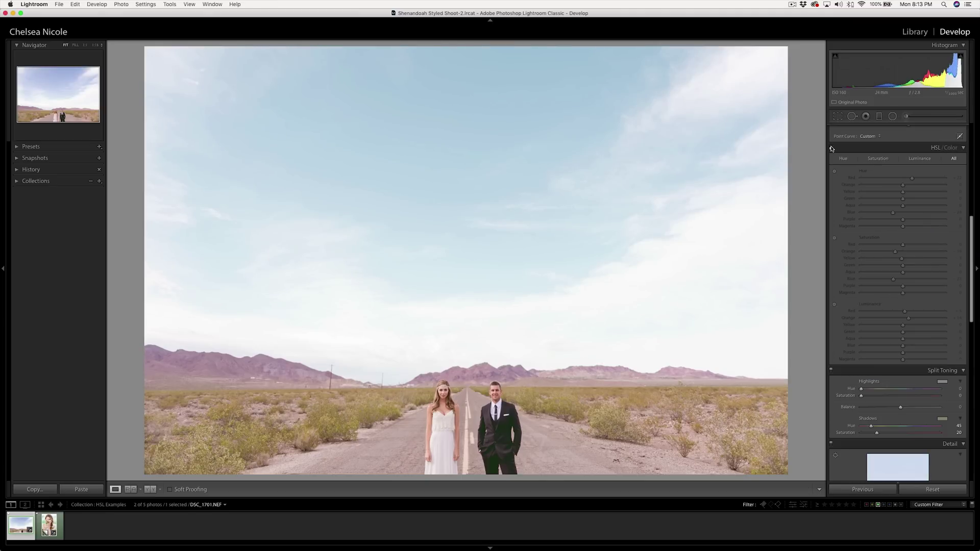
left_click(831, 148)
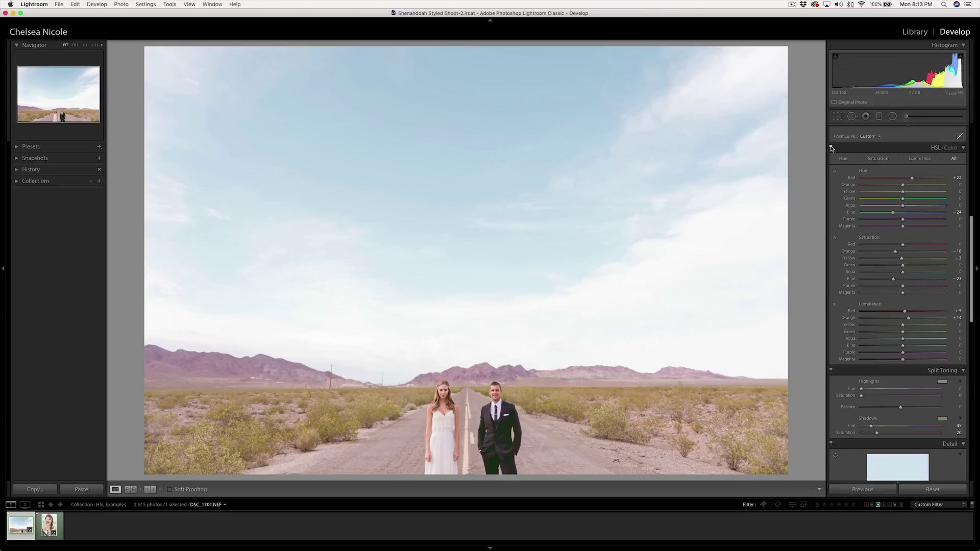